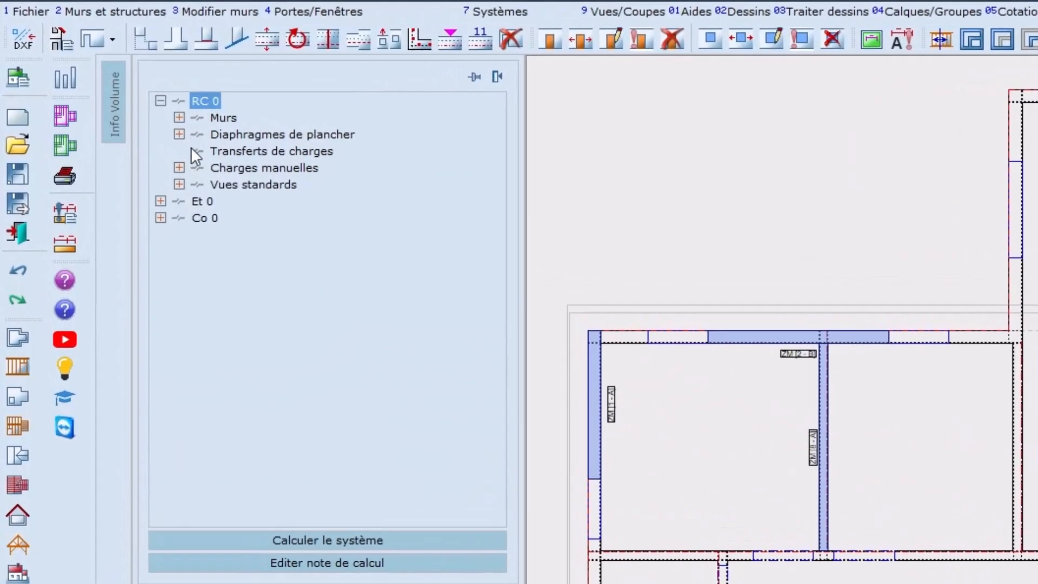
Start a new manual storey-edge load for RC 0 and set its load nature to E - Actions Sismiques
{"action": "left_click", "coordinate": [179, 167]}
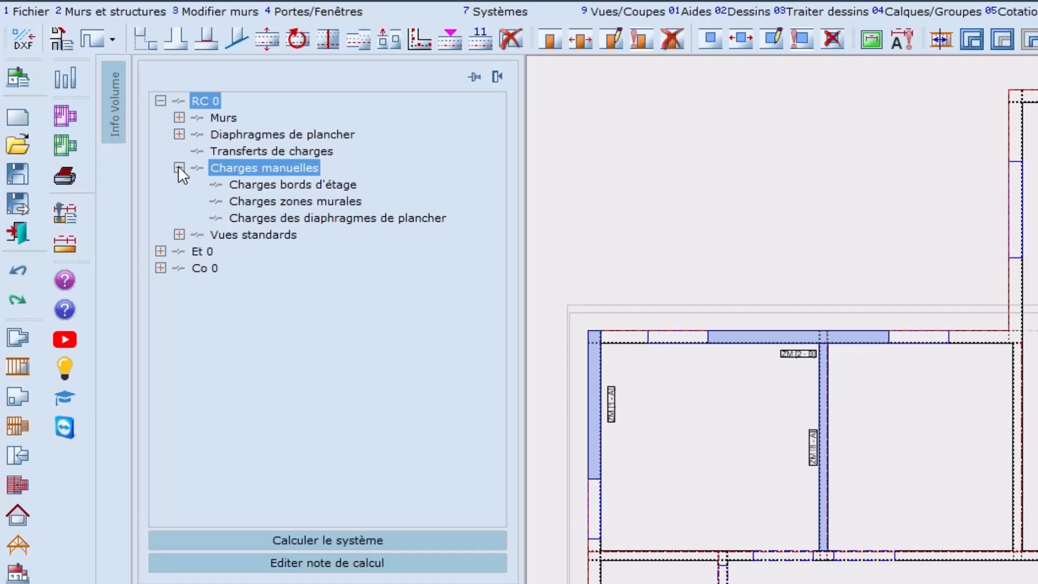
{"action": "left_click", "coordinate": [353, 184]}
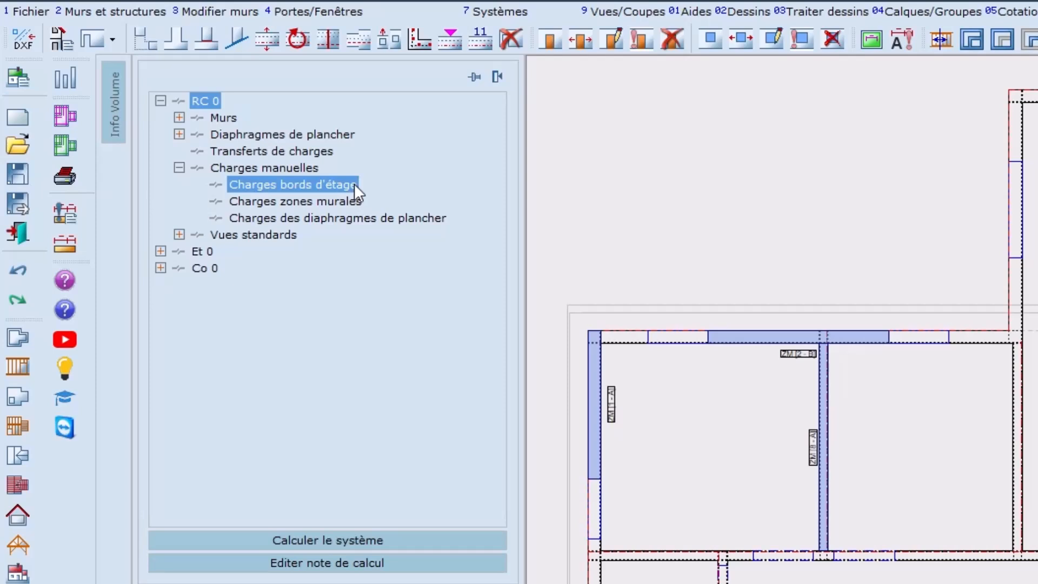
{"action": "right_click", "coordinate": [355, 184]}
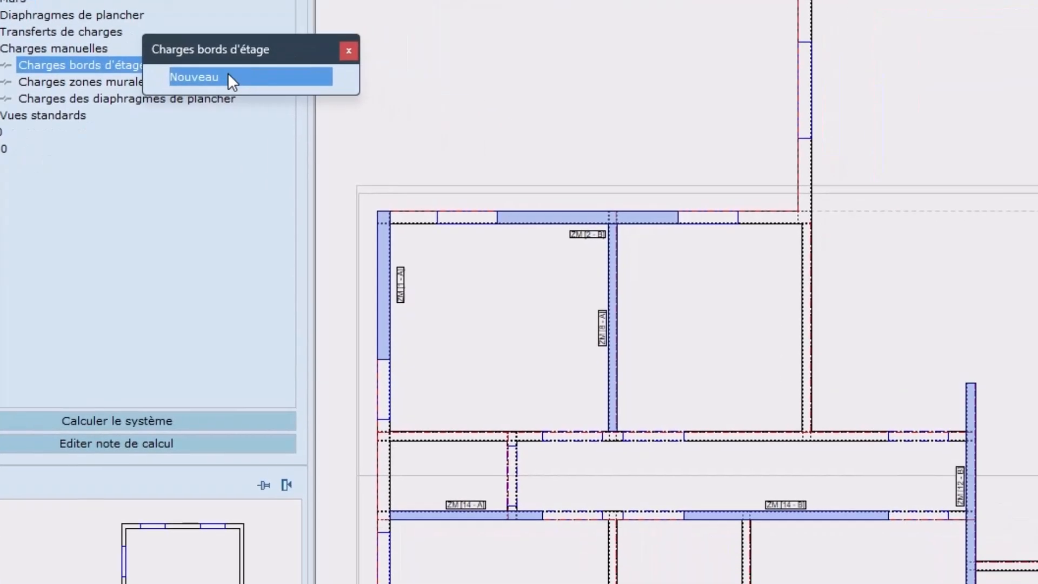
{"action": "left_click", "coordinate": [439, 197]}
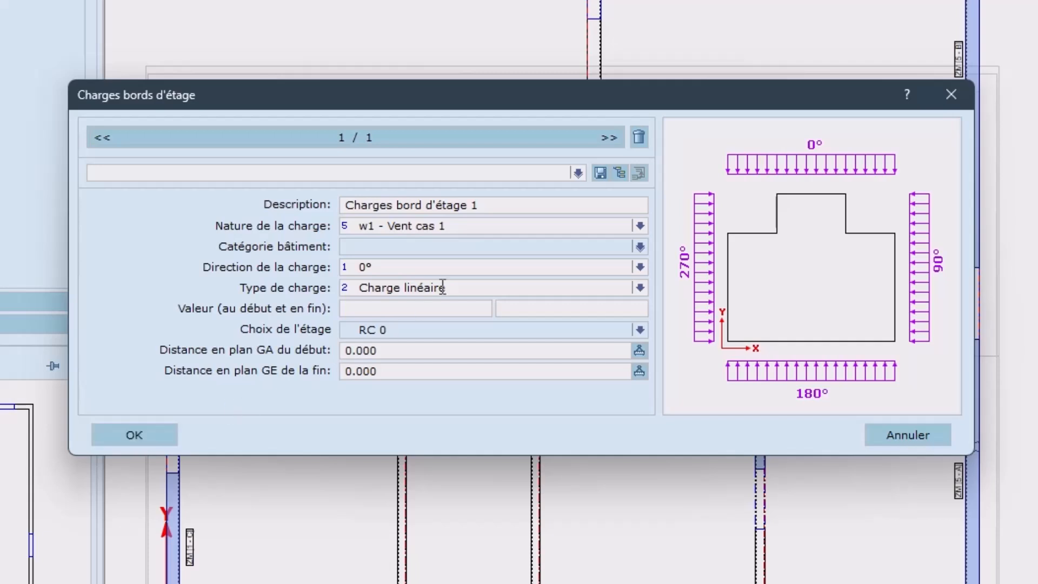
{"action": "triple_click", "coordinate": [517, 207]}
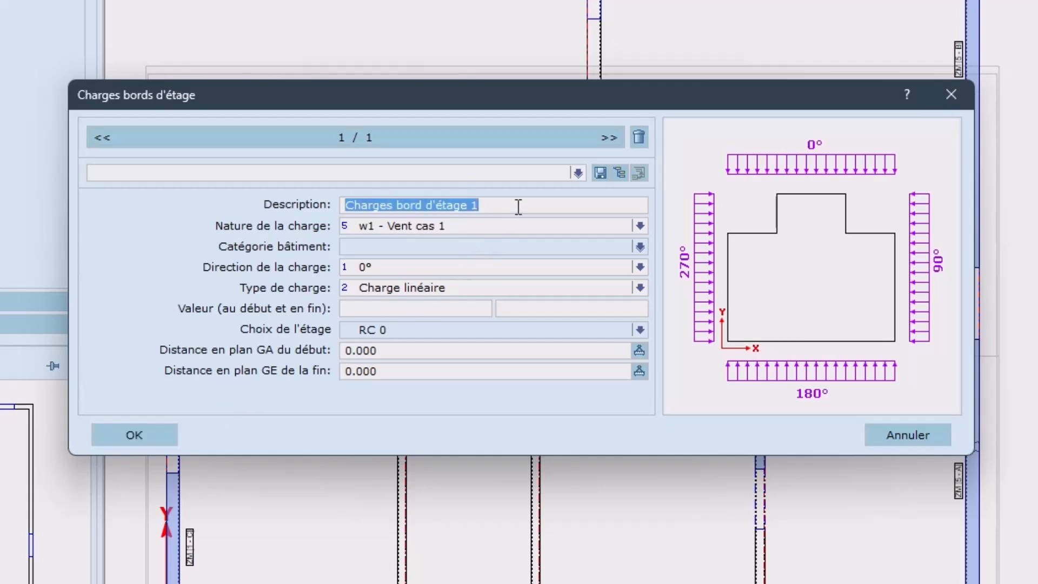
{"action": "left_click", "coordinate": [640, 226]}
{"action": "left_click_drag", "start_coordinate": [635, 255], "coordinate": [636, 307]}
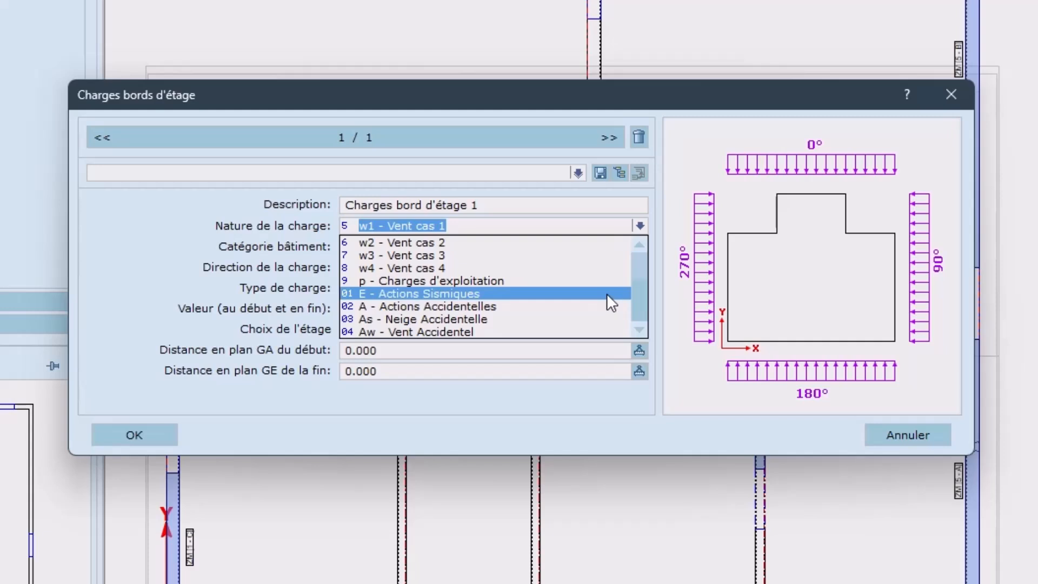
{"action": "left_click", "coordinate": [607, 294]}
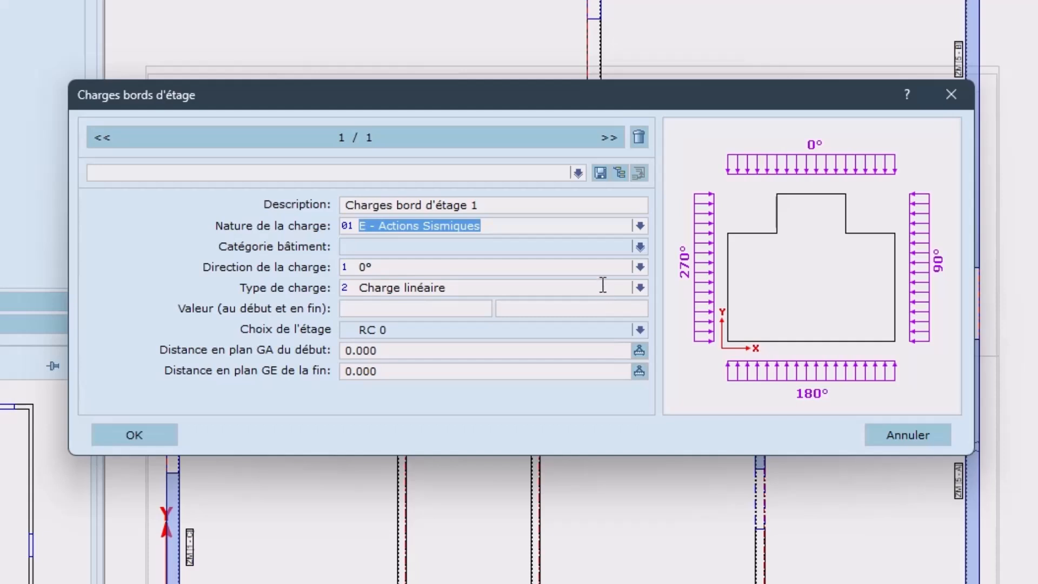
Examine the storey-edge load's direction, type, value and distance settings, advance to a second load entry, and cancel the dialog
{"action": "left_click", "coordinate": [598, 269]}
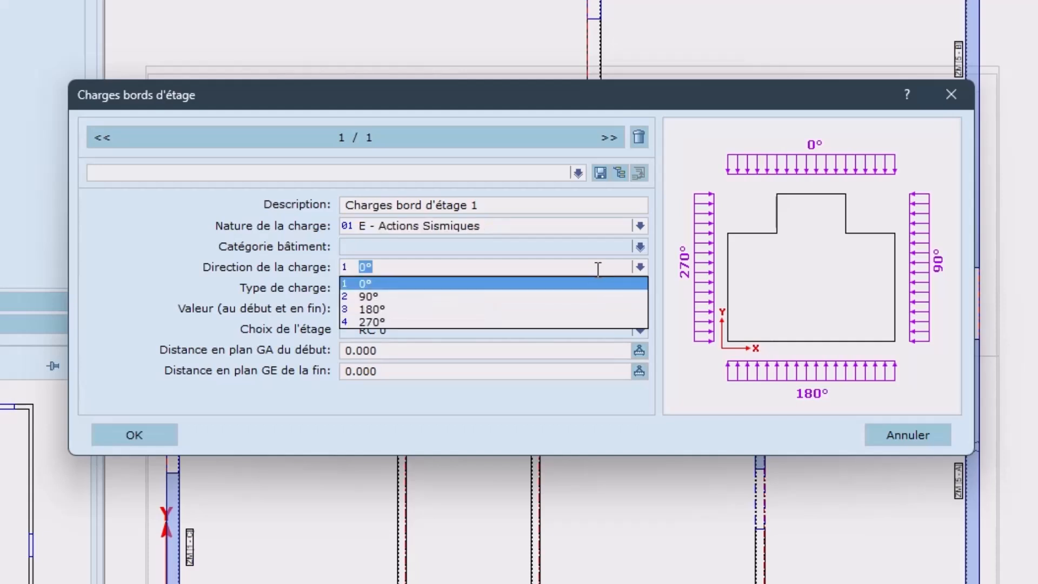
{"action": "left_click", "coordinate": [599, 268]}
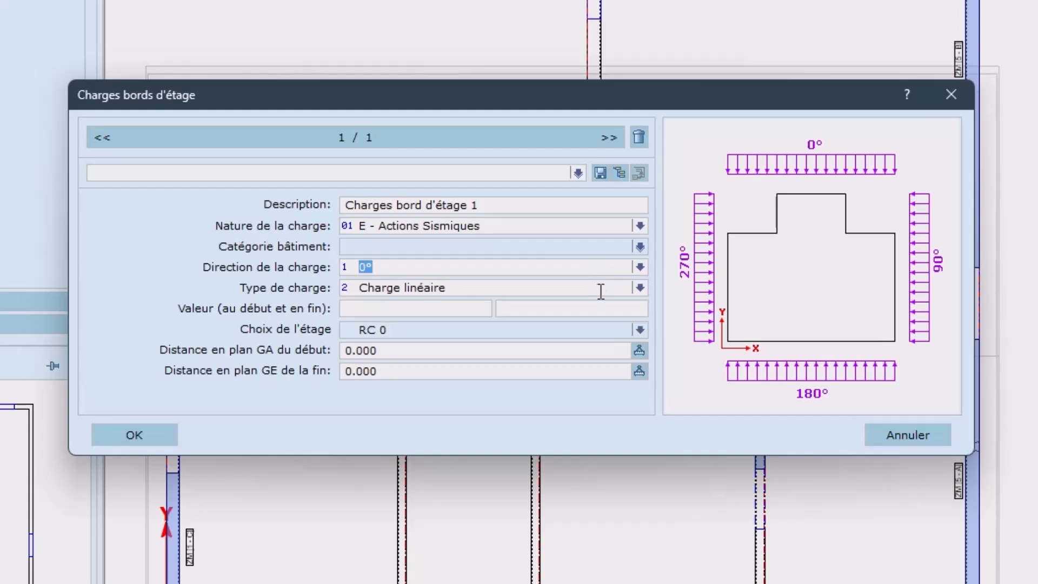
{"action": "left_click", "coordinate": [601, 291]}
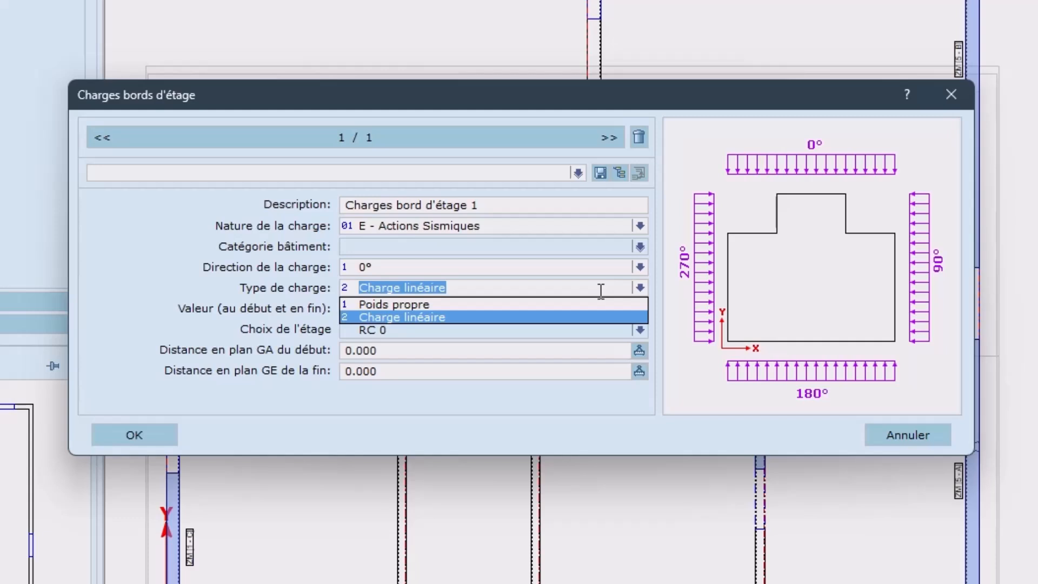
{"action": "left_click", "coordinate": [601, 291]}
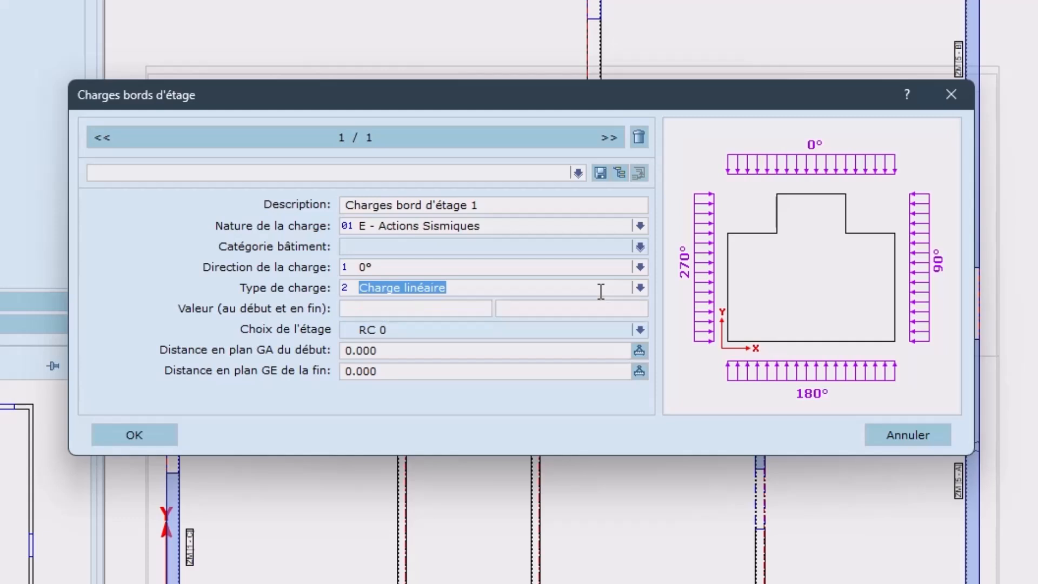
{"action": "left_click", "coordinate": [455, 307]}
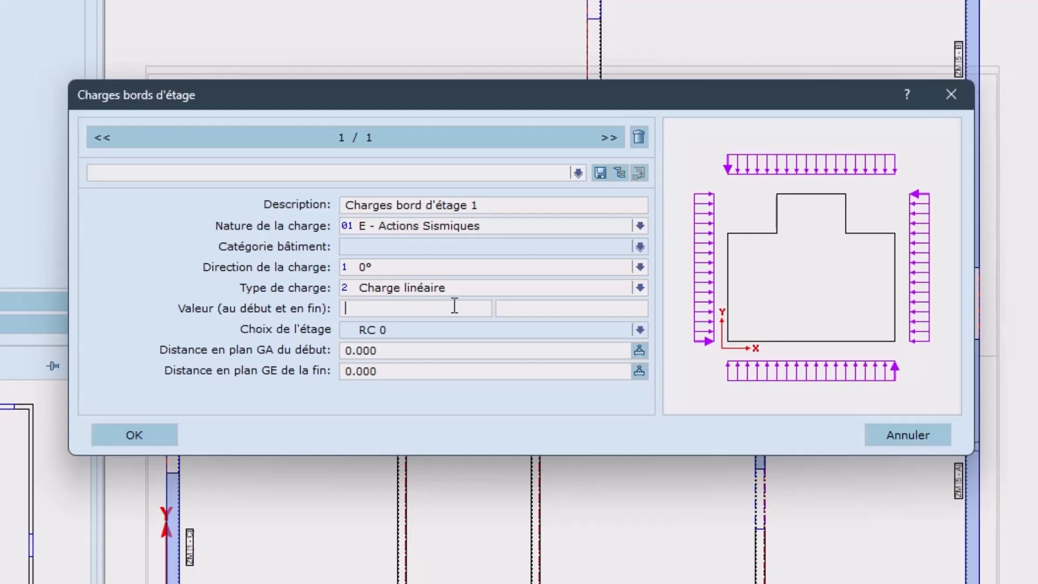
{"action": "left_click", "coordinate": [446, 350]}
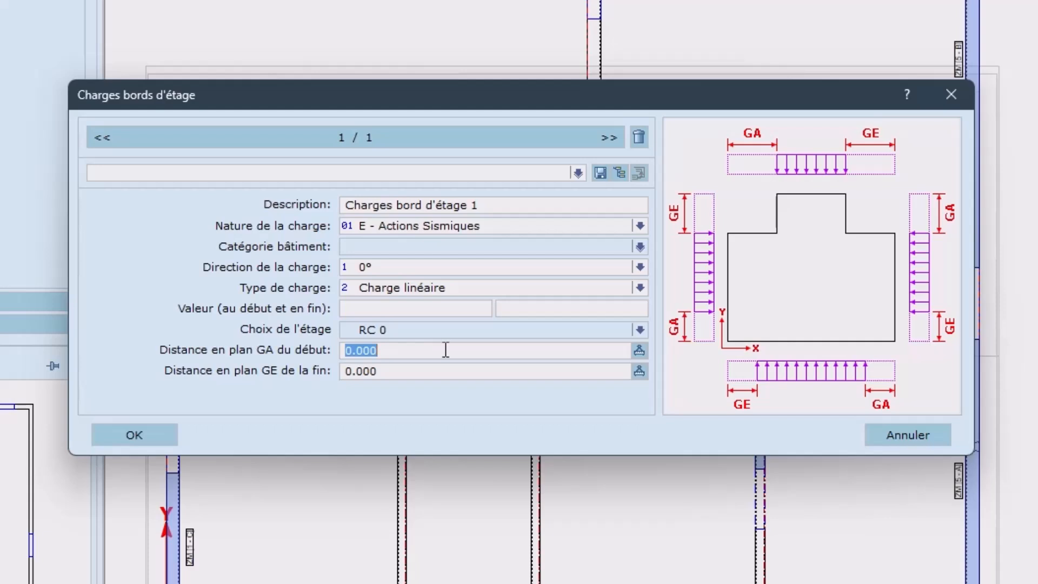
{"action": "left_click", "coordinate": [621, 133]}
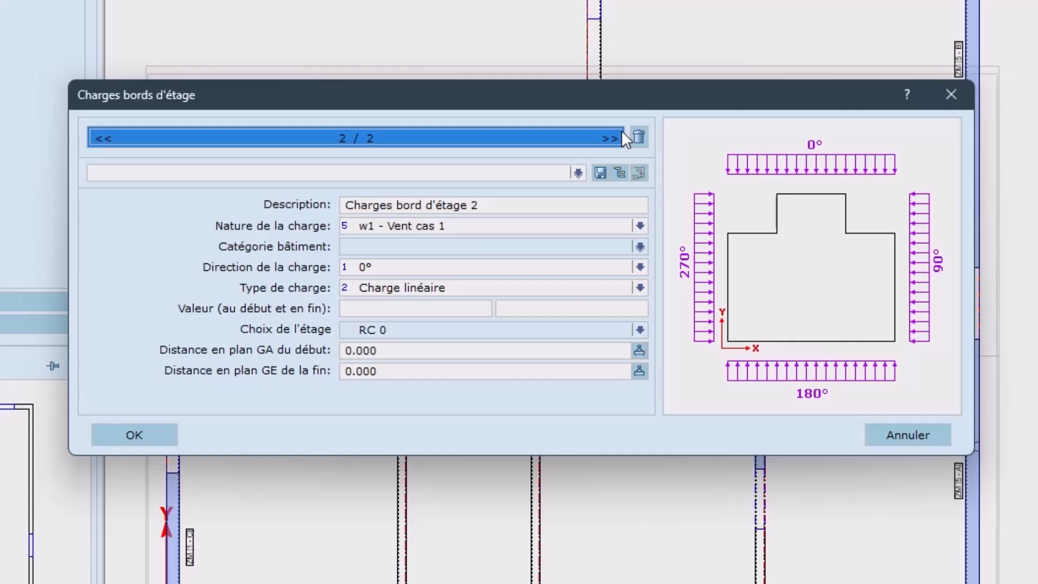
{"action": "left_click", "coordinate": [922, 436]}
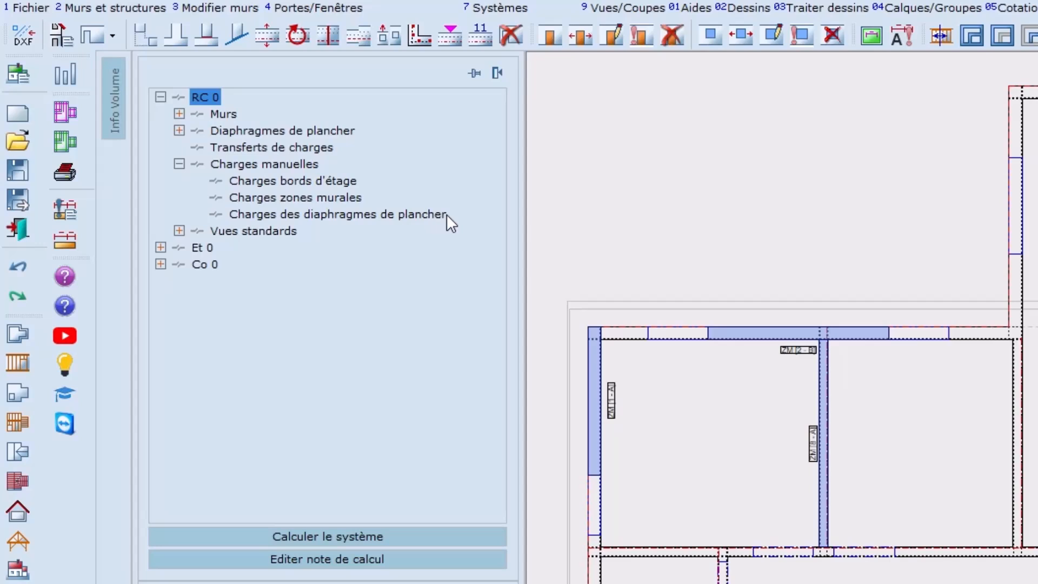
Start a new floor-diaphragm load for RC 0, examine the available diaphragm choices, and cancel the entry
{"action": "left_click", "coordinate": [447, 214]}
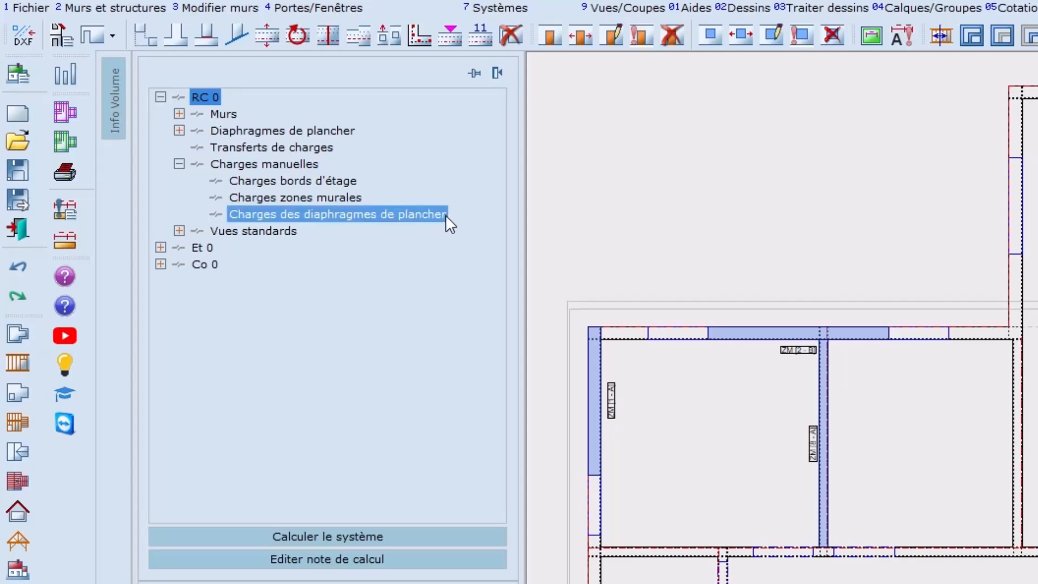
{"action": "right_click", "coordinate": [446, 214]}
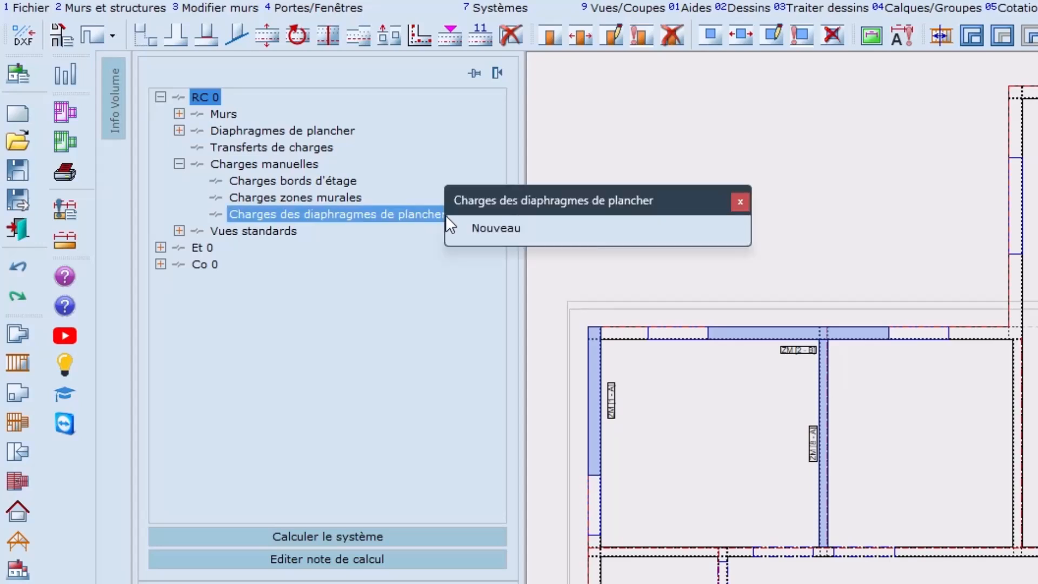
{"action": "left_click", "coordinate": [547, 231]}
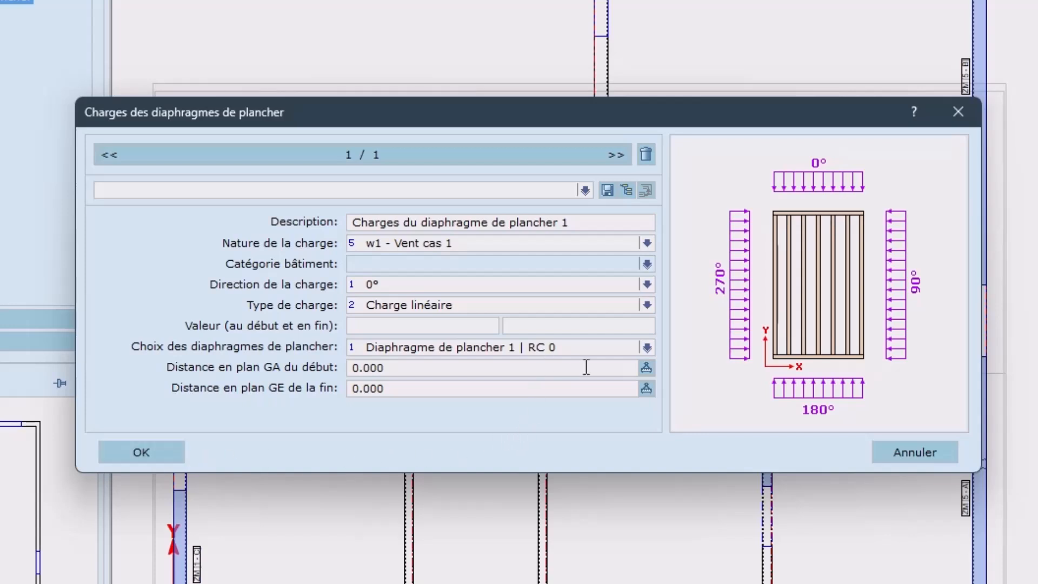
{"action": "left_click", "coordinate": [647, 348]}
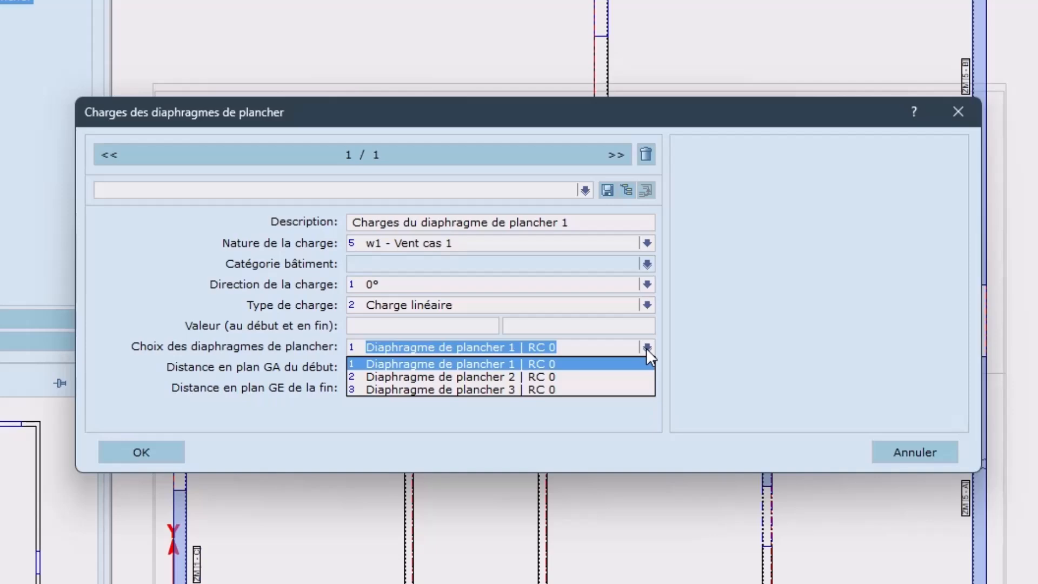
{"action": "left_click", "coordinate": [647, 349]}
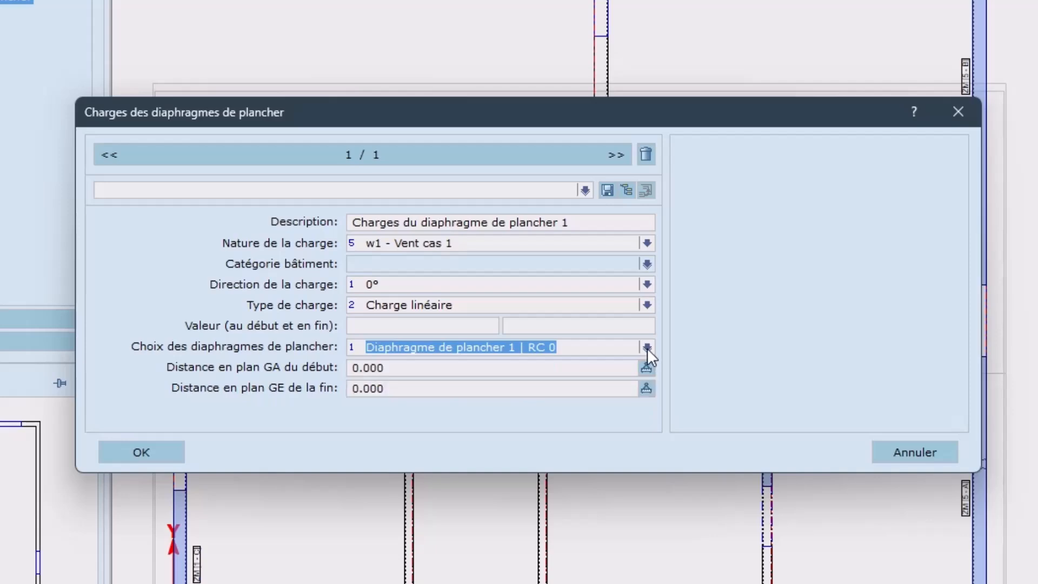
{"action": "left_click", "coordinate": [916, 454]}
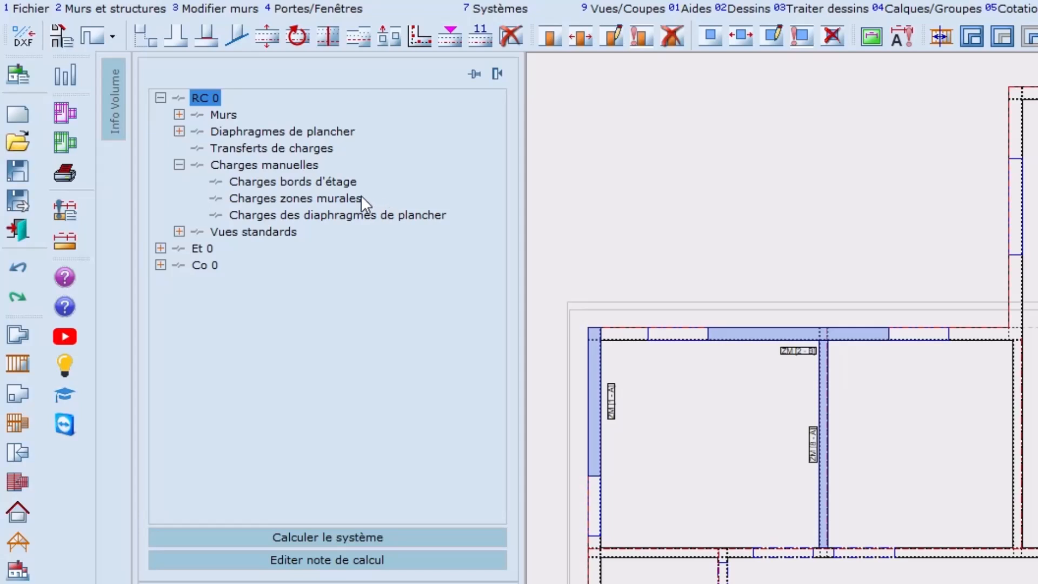
Start a new wall-zone load on the zones between F3 and F4, between F6 and F7, and on either side of F10
{"action": "left_click", "coordinate": [360, 198]}
{"action": "right_click", "coordinate": [361, 198]}
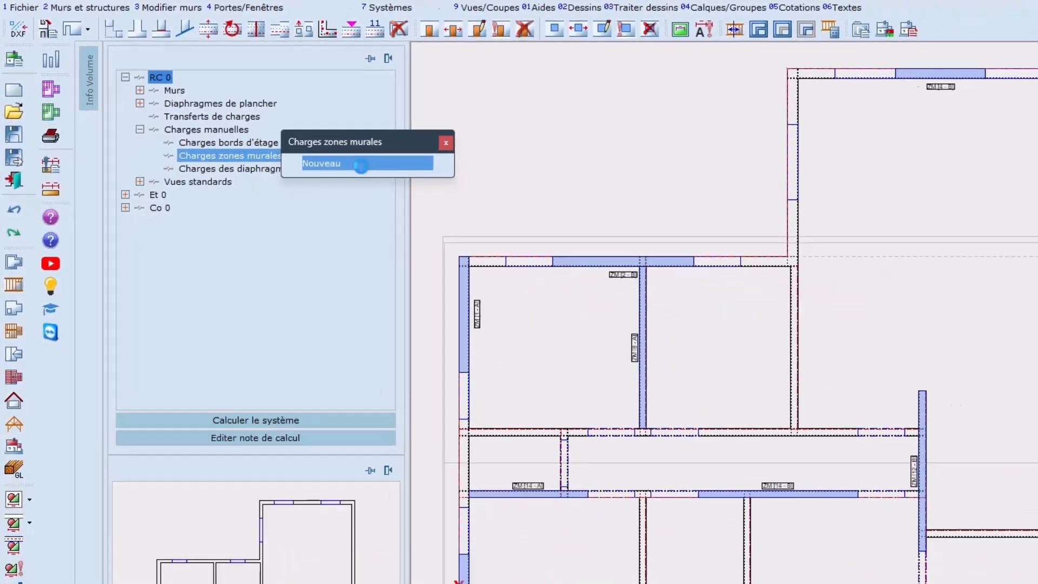
{"action": "left_click", "coordinate": [463, 210]}
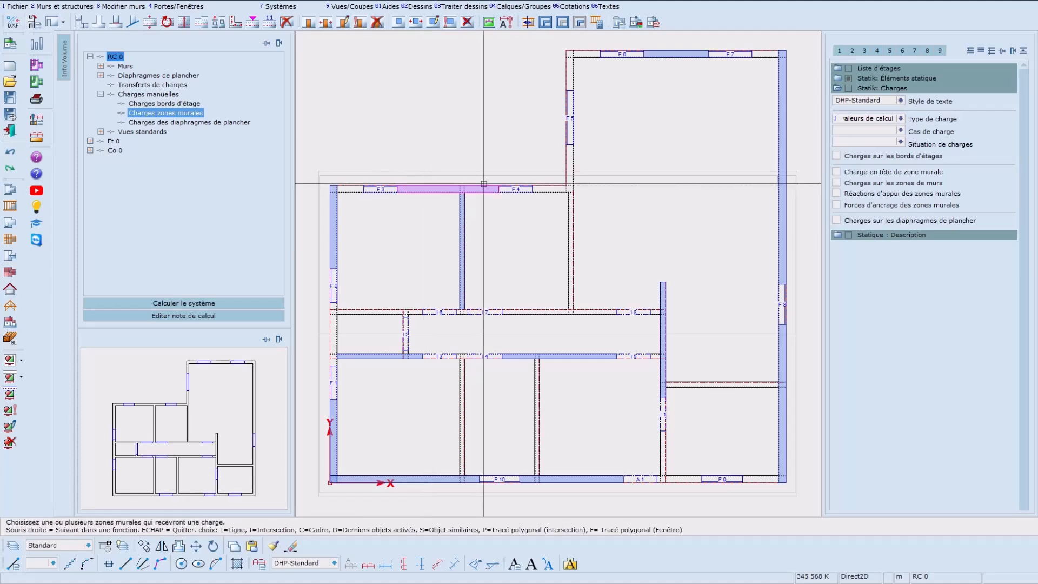
{"action": "left_click", "coordinate": [676, 53]}
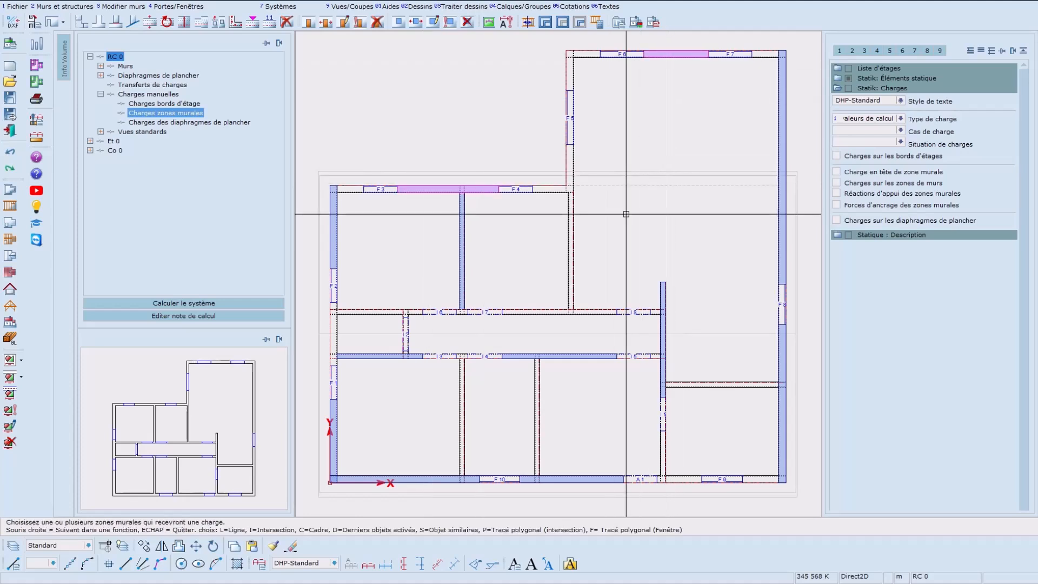
{"action": "left_click", "coordinate": [427, 479]}
{"action": "left_click", "coordinate": [569, 476]}
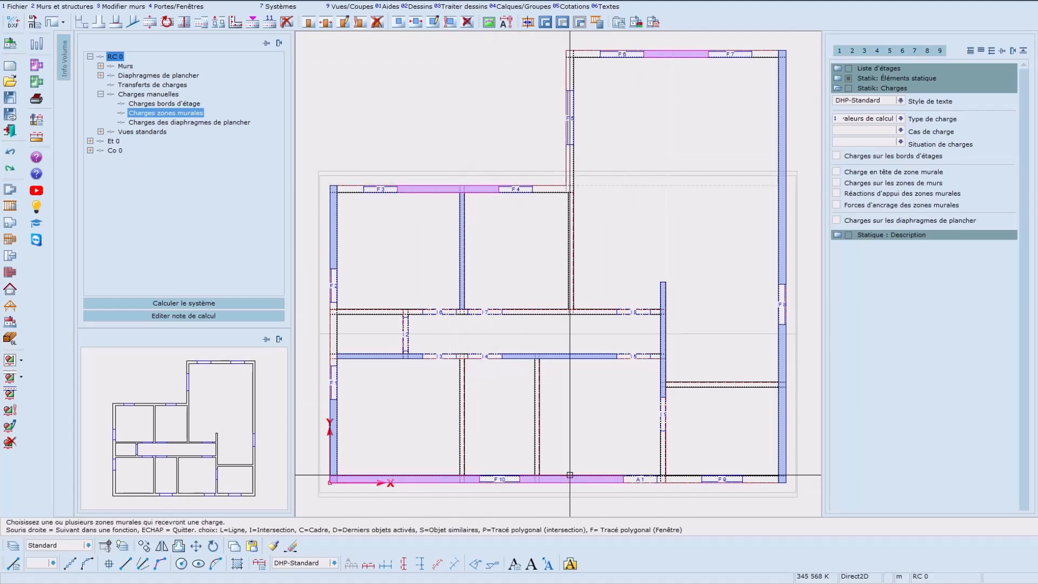
{"action": "right_click", "coordinate": [598, 410]}
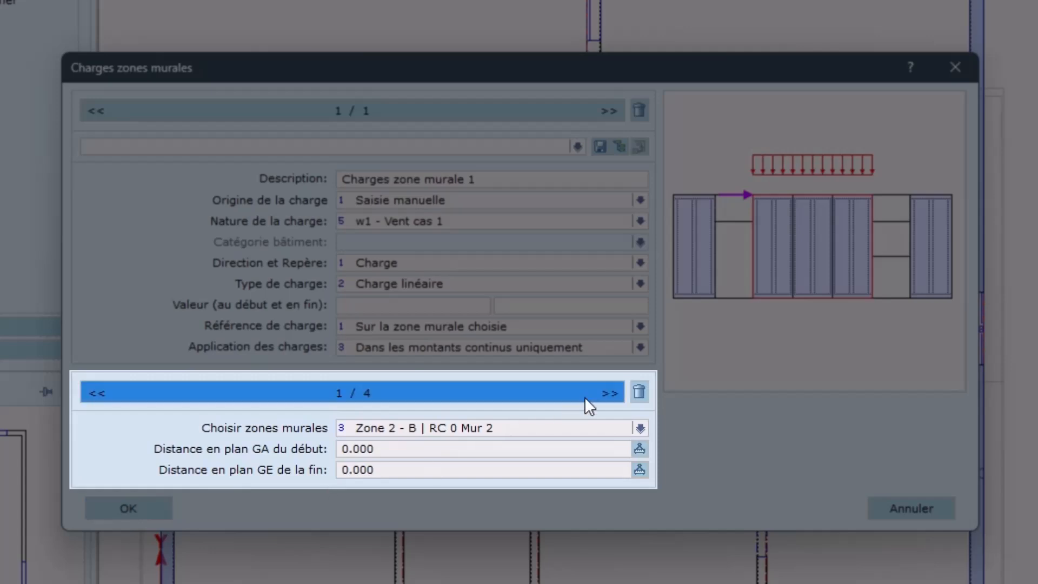
Review the selected wall zones one by one, along with the GA start distance and the load direction options
{"action": "left_click", "coordinate": [609, 391]}
{"action": "left_click", "coordinate": [609, 390]}
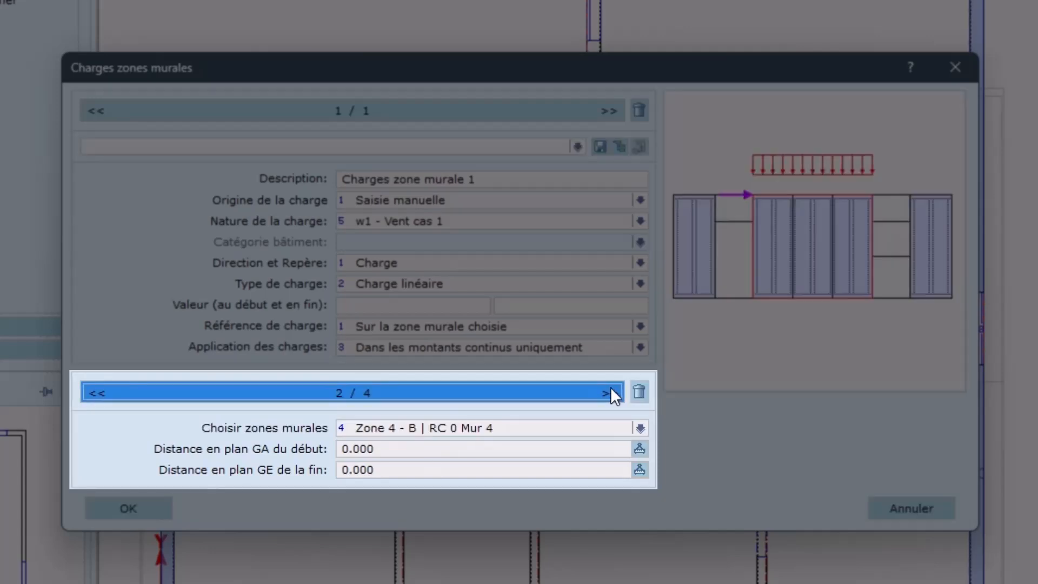
{"action": "left_click", "coordinate": [610, 390]}
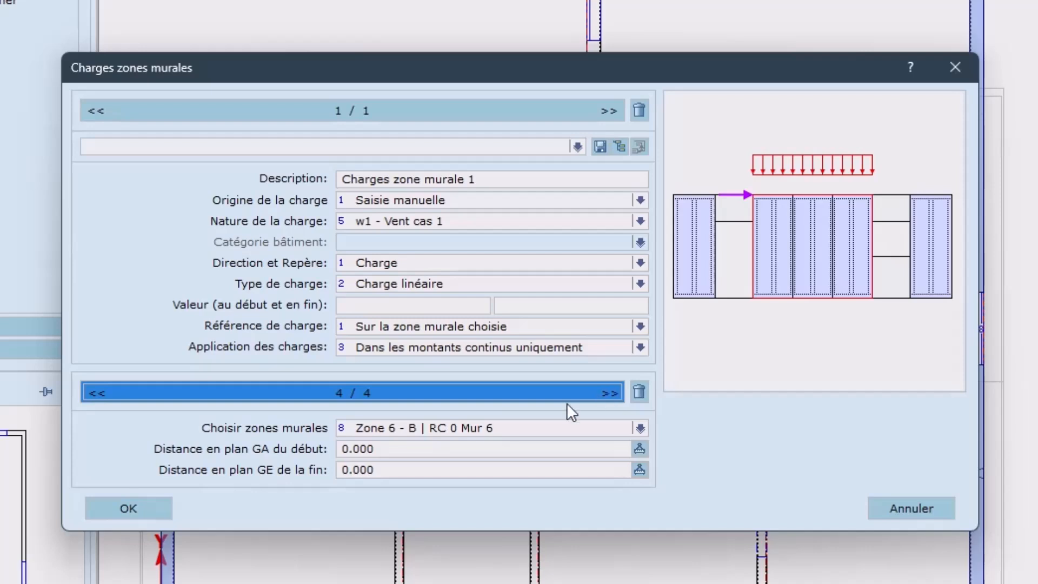
{"action": "left_click", "coordinate": [438, 447]}
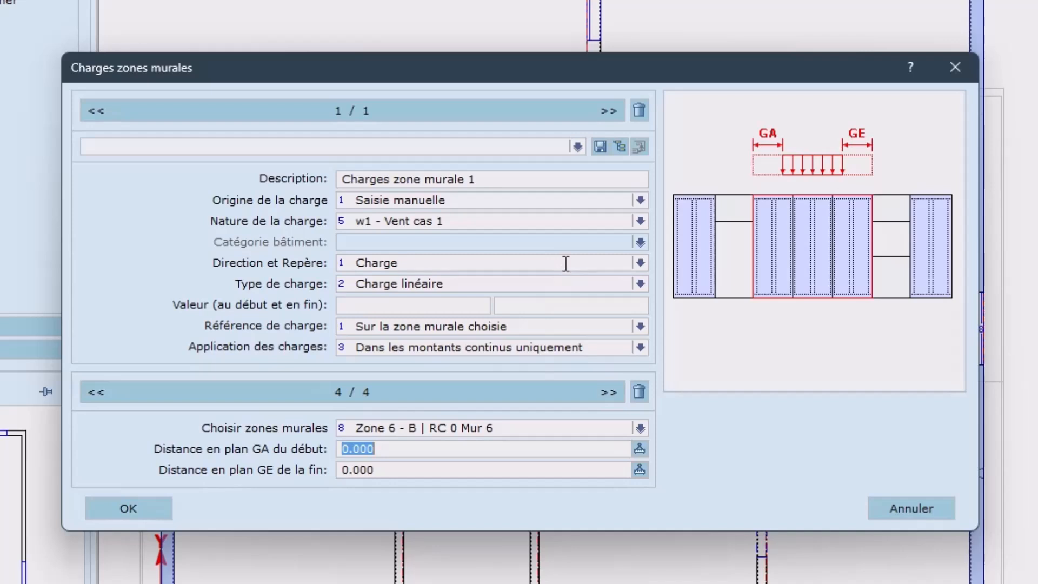
{"action": "left_click", "coordinate": [566, 263]}
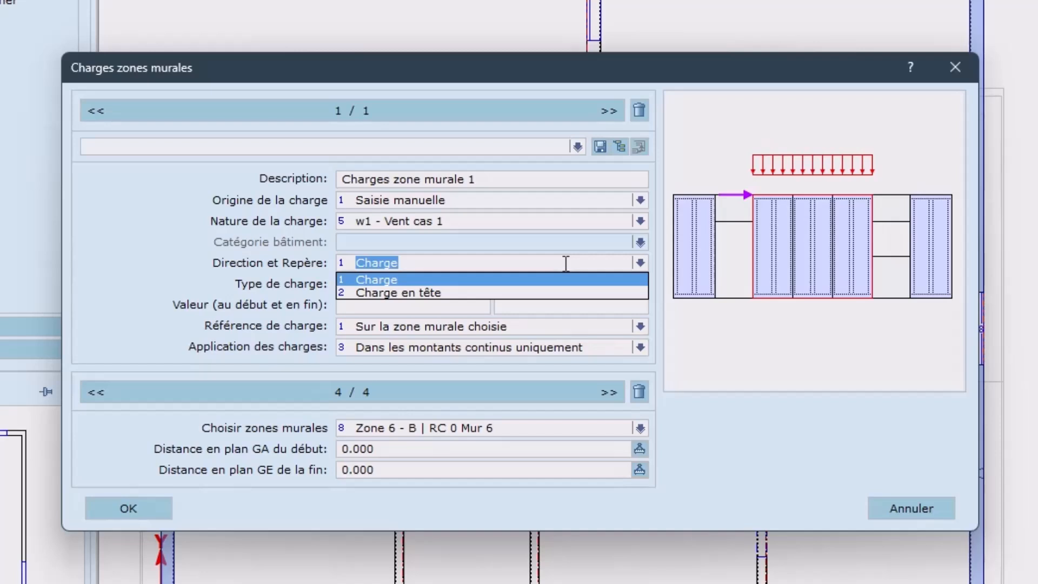
{"action": "left_click", "coordinate": [565, 264]}
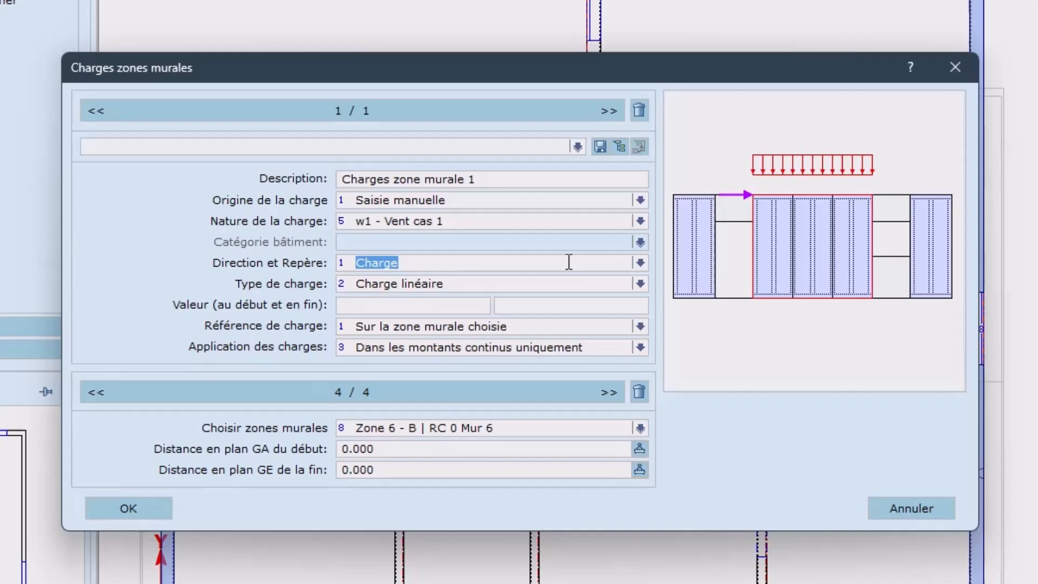
Switch the wall-zone load's origin to Reprise de charges, preview calculation files S01, S00 and S02, and cancel the file selection
{"action": "left_click", "coordinate": [640, 200]}
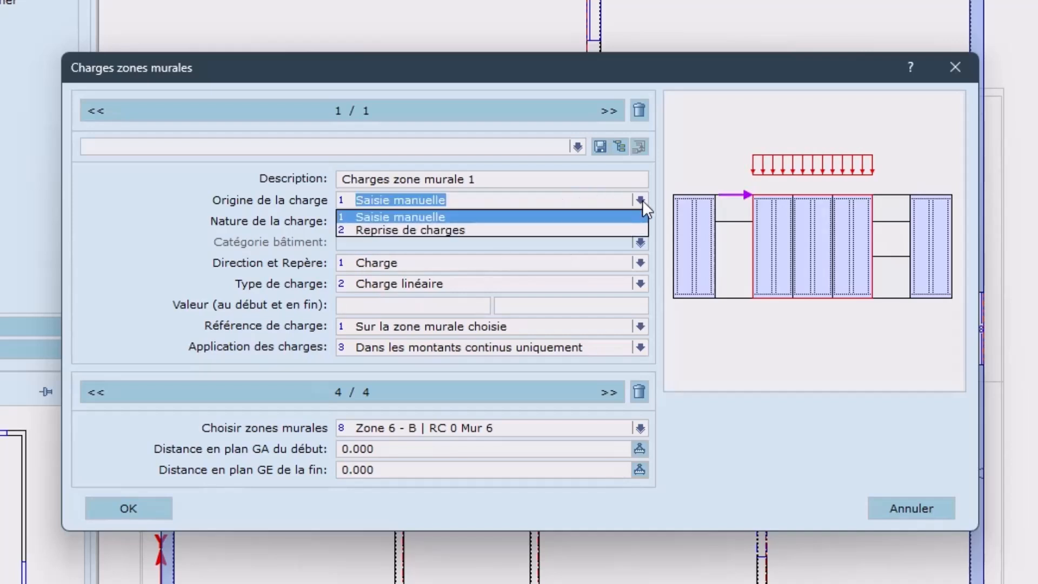
{"action": "left_click", "coordinate": [603, 230]}
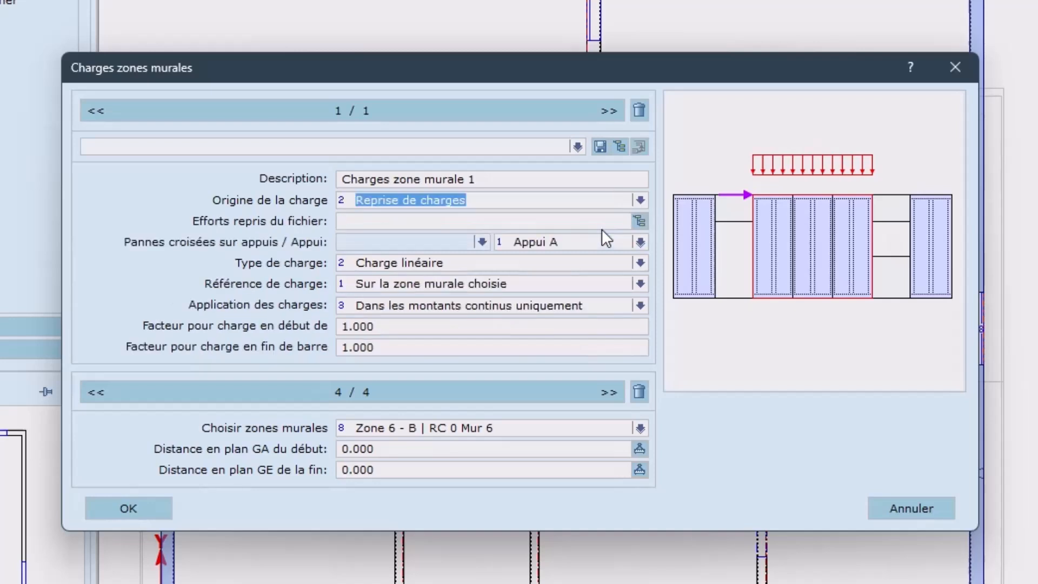
{"action": "left_click", "coordinate": [640, 221]}
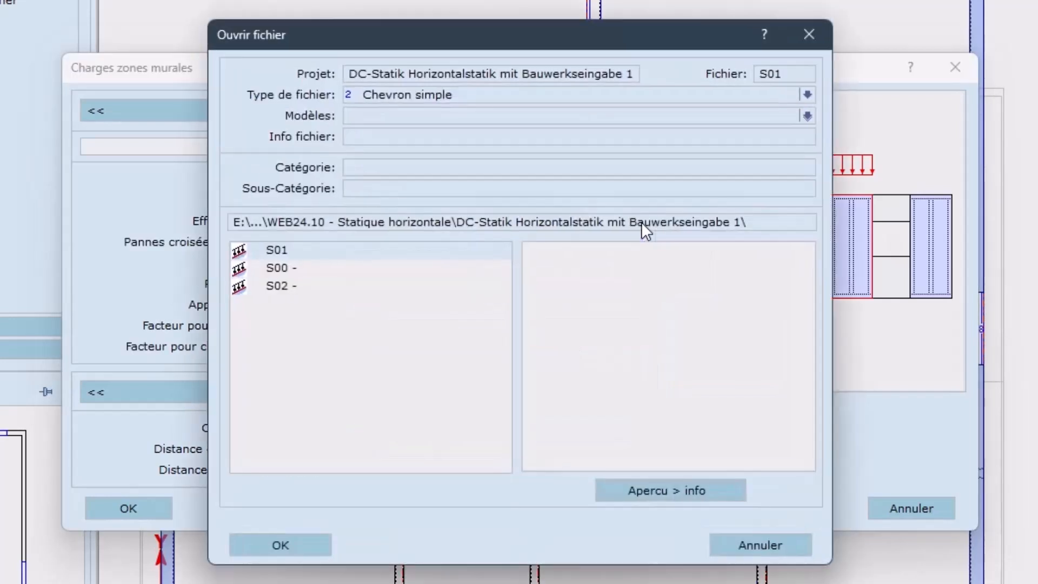
{"action": "left_click", "coordinate": [330, 251]}
{"action": "left_click", "coordinate": [317, 268]}
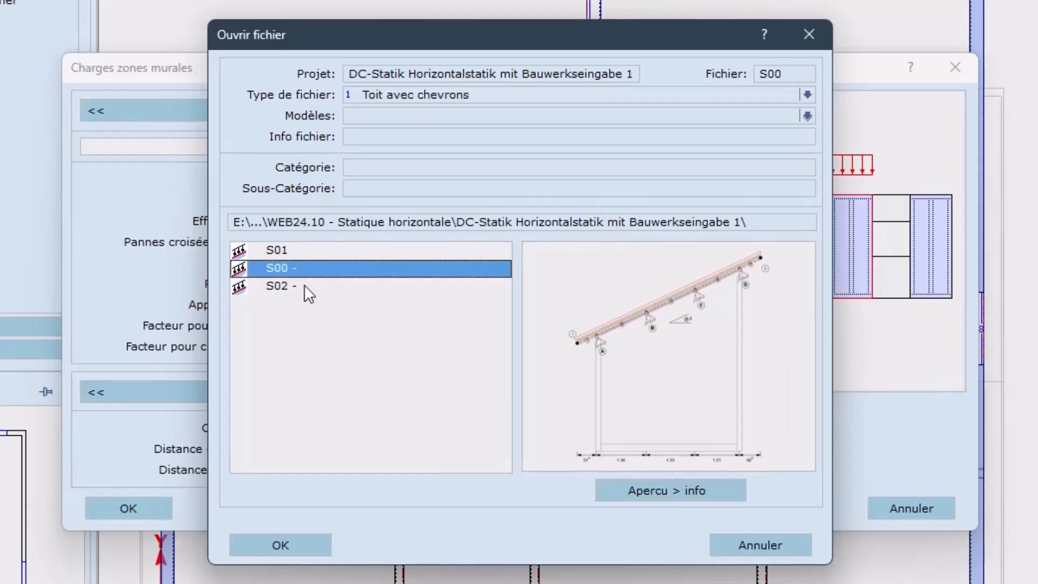
{"action": "left_click", "coordinate": [275, 286]}
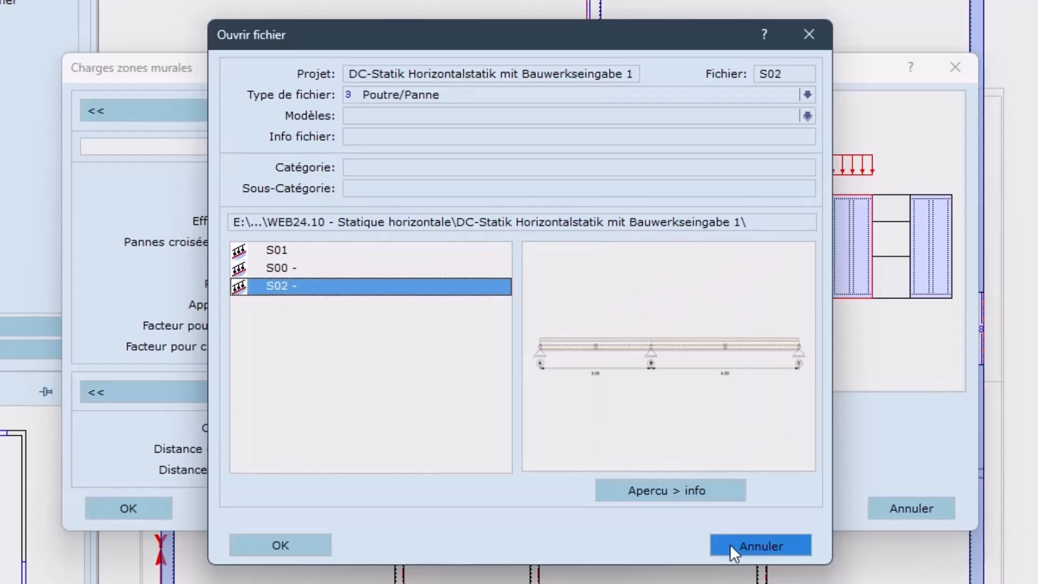
{"action": "left_click", "coordinate": [719, 544]}
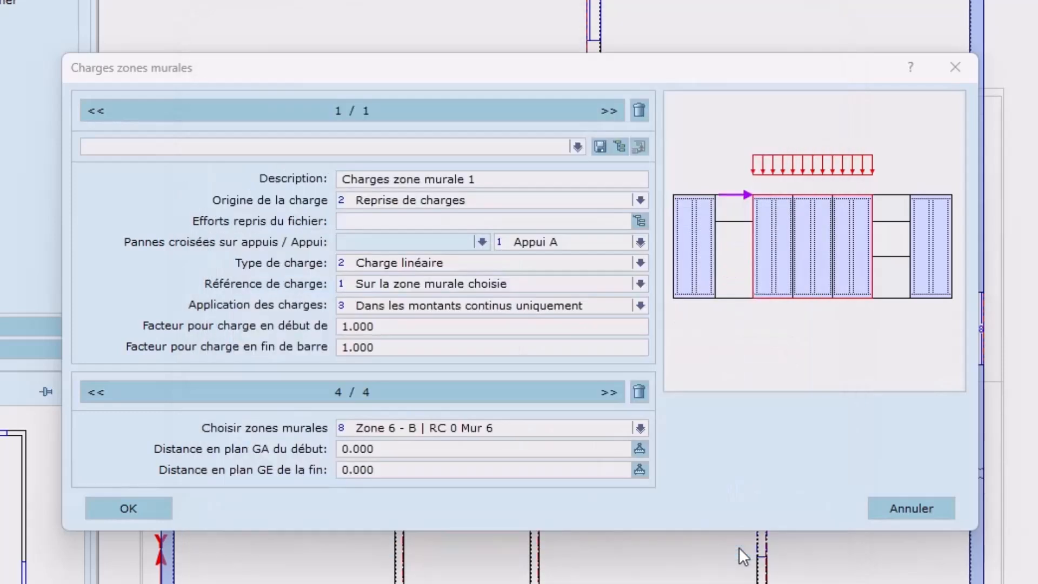
Apply the configuration Charges des murs extérieurs en X to the wall-zone load and set its start and end values to 5
{"action": "left_click", "coordinate": [578, 145]}
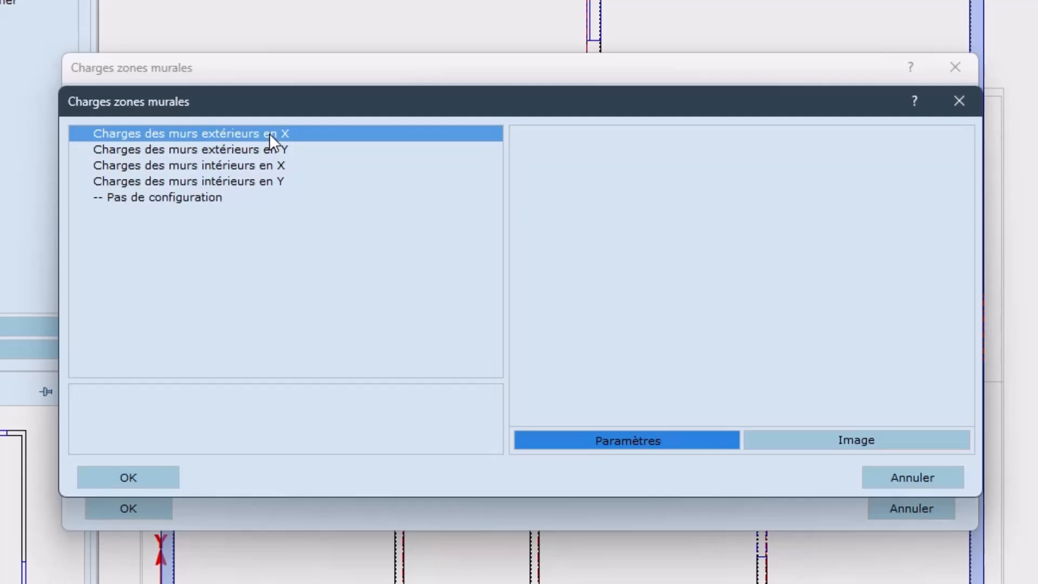
{"action": "left_click", "coordinate": [141, 476]}
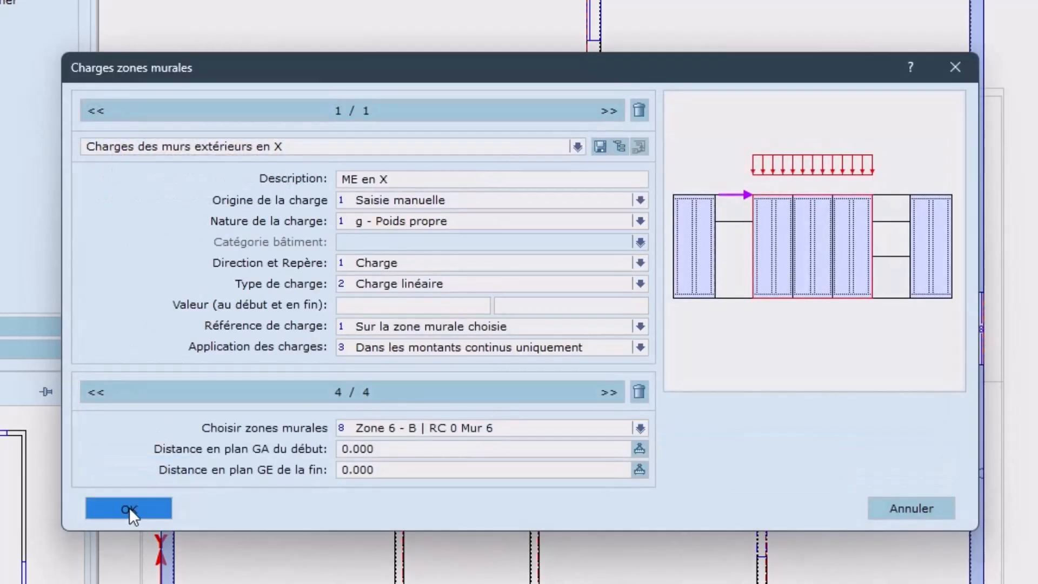
{"action": "left_click", "coordinate": [455, 306]}
{"action": "type", "text": "5"}
{"action": "key", "text": "Tab"}
{"action": "type", "text": "5"}
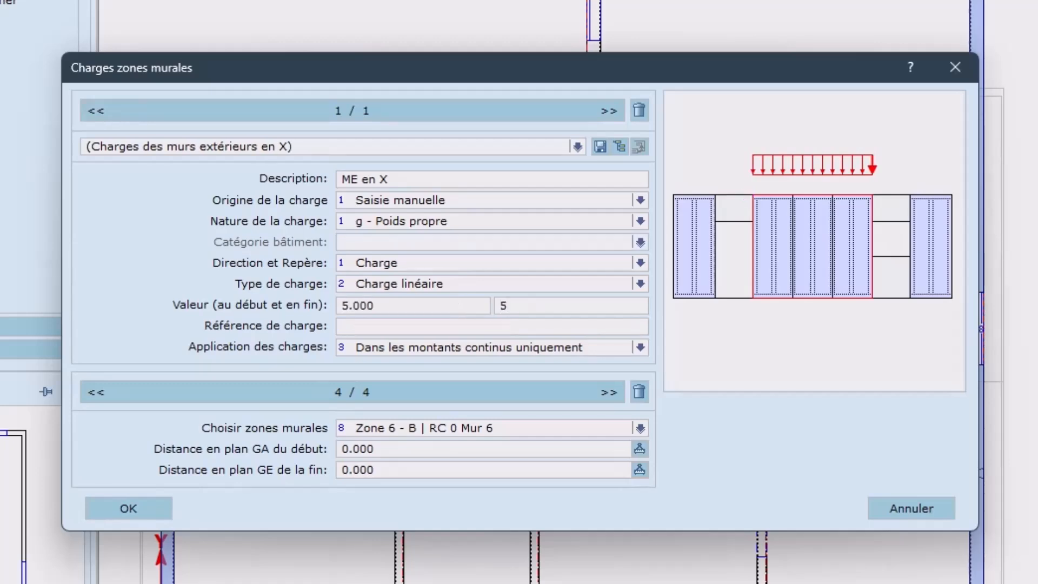
{"action": "key", "text": "Tab"}
{"action": "left_click", "coordinate": [146, 504]}
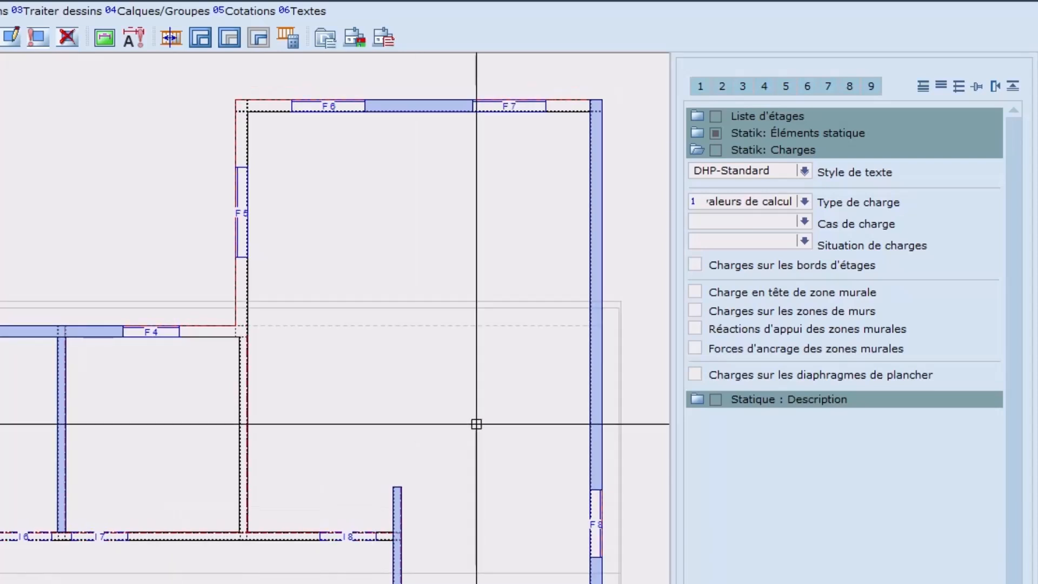
Display the wall-zone head loads and the loads on wall zones in the plan, with load type g - Poids propre
{"action": "left_click", "coordinate": [695, 292]}
{"action": "left_click", "coordinate": [696, 309]}
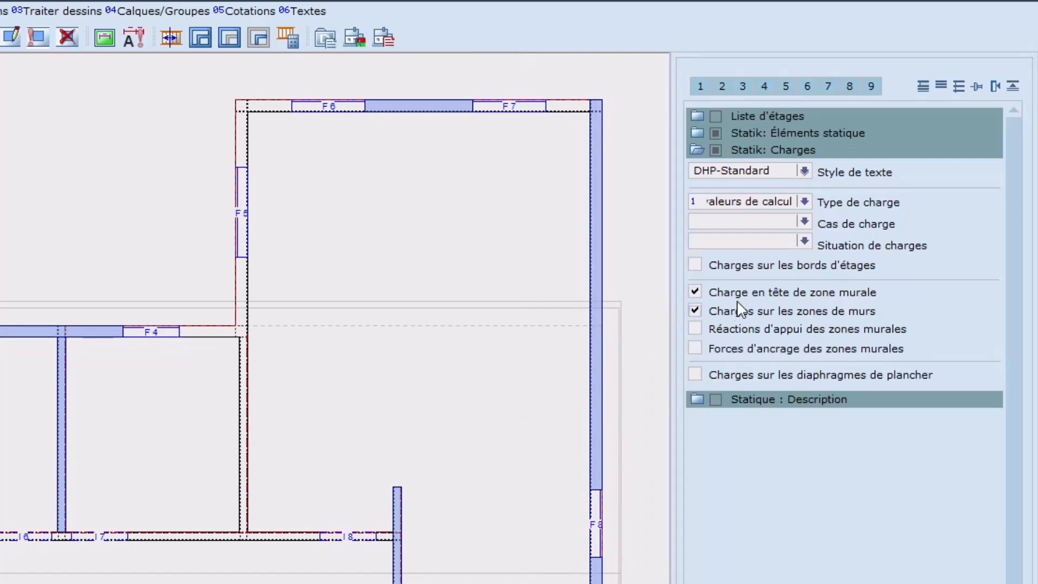
{"action": "left_click", "coordinate": [804, 202]}
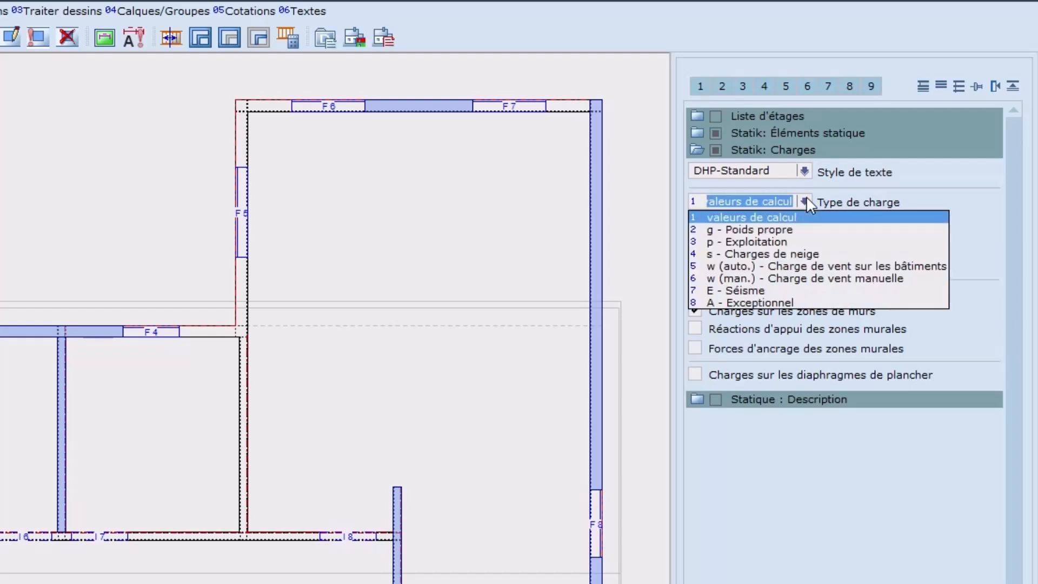
{"action": "left_click", "coordinate": [812, 230]}
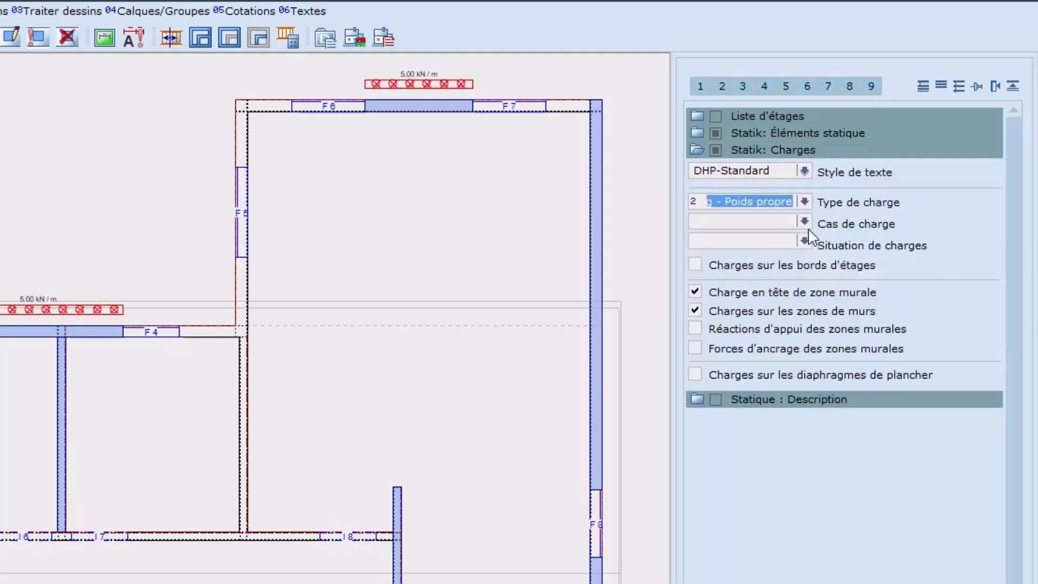